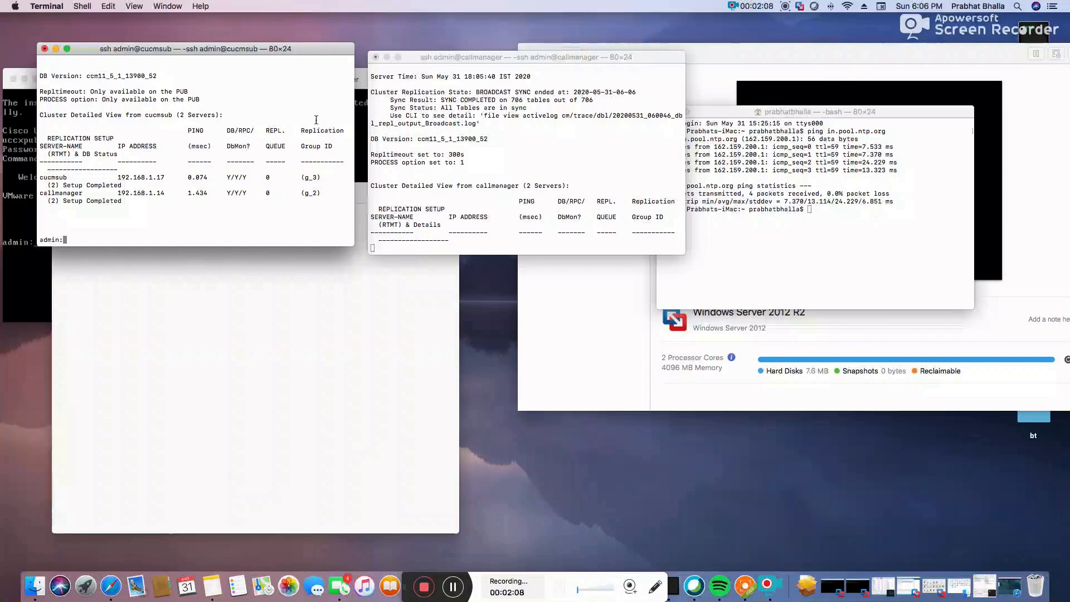
# Place the callmanager Terminal window beside cucmsub, minimize the bash window and shrink VMware.
pyautogui.moveTo(501, 58); pyautogui.dragTo(490, 50)
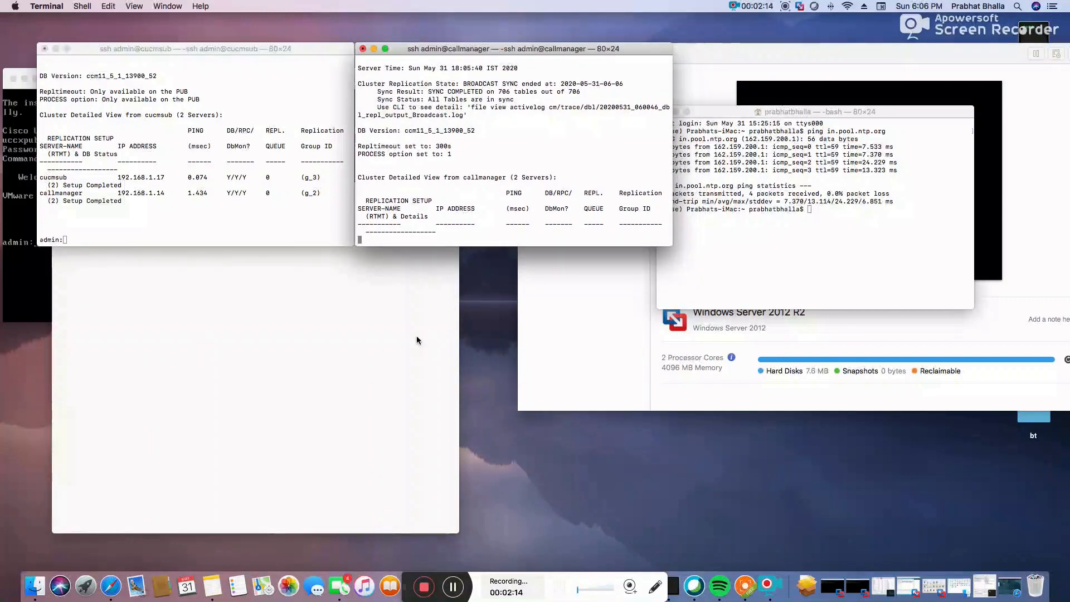
pyautogui.click(797, 113)
pyautogui.click(675, 112)
pyautogui.click(700, 59)
pyautogui.moveTo(518, 46); pyautogui.dragTo(805, 36)
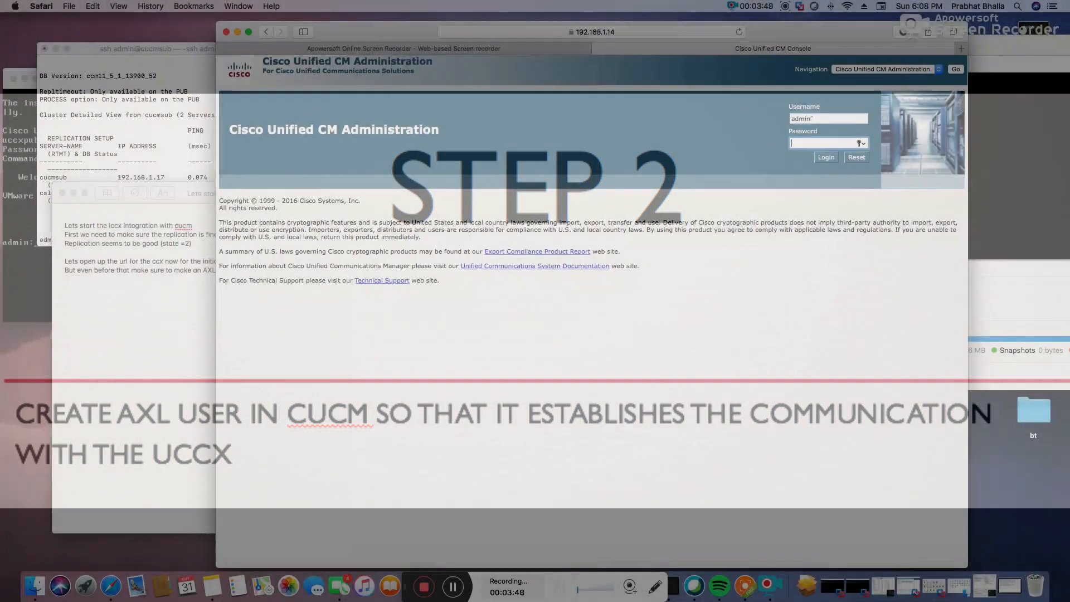
# Log in to Unified CM Administration on 192.168.1.14 with the administrator password.
pyautogui.press('BackSpace')
pyautogui.press('Tab')
pyautogui.write('••••••••')
pyautogui.press('Return')
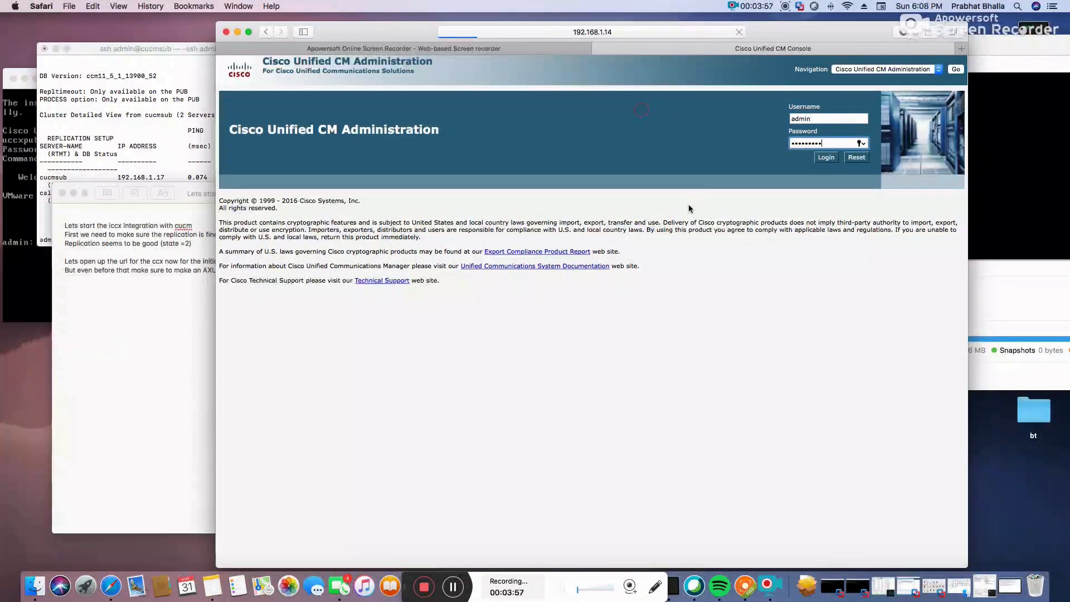
# Note 'I have already made one.' and save the existing axluser application user unchanged.
pyautogui.click(560, 108)
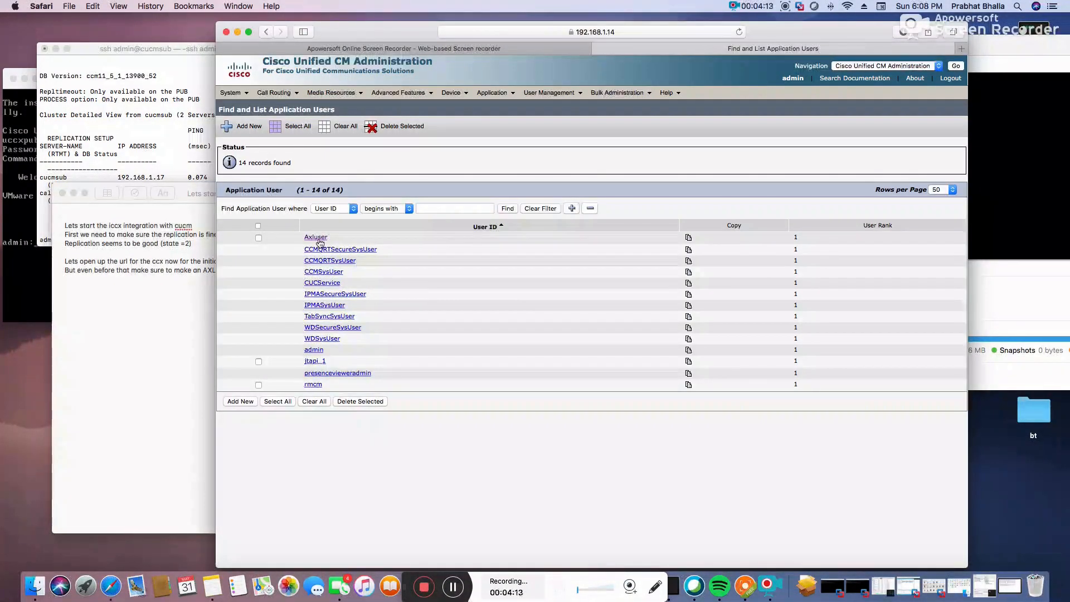
pyautogui.click(160, 308)
pyautogui.write('I have alread')
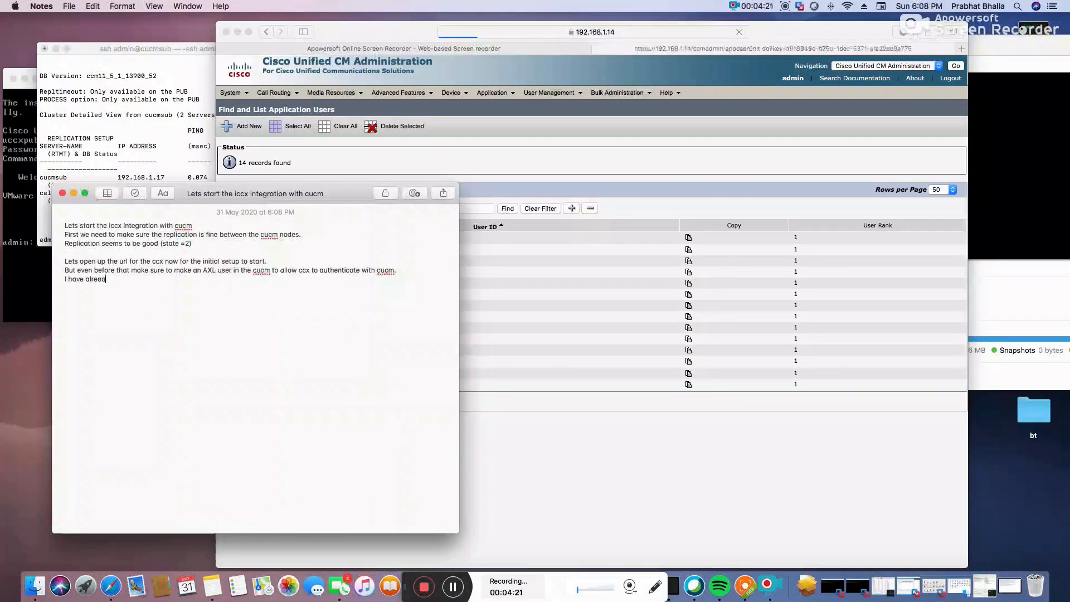
pyautogui.write('y made one.')
pyautogui.click(482, 219)
pyautogui.click(369, 201)
pyautogui.click(420, 178)
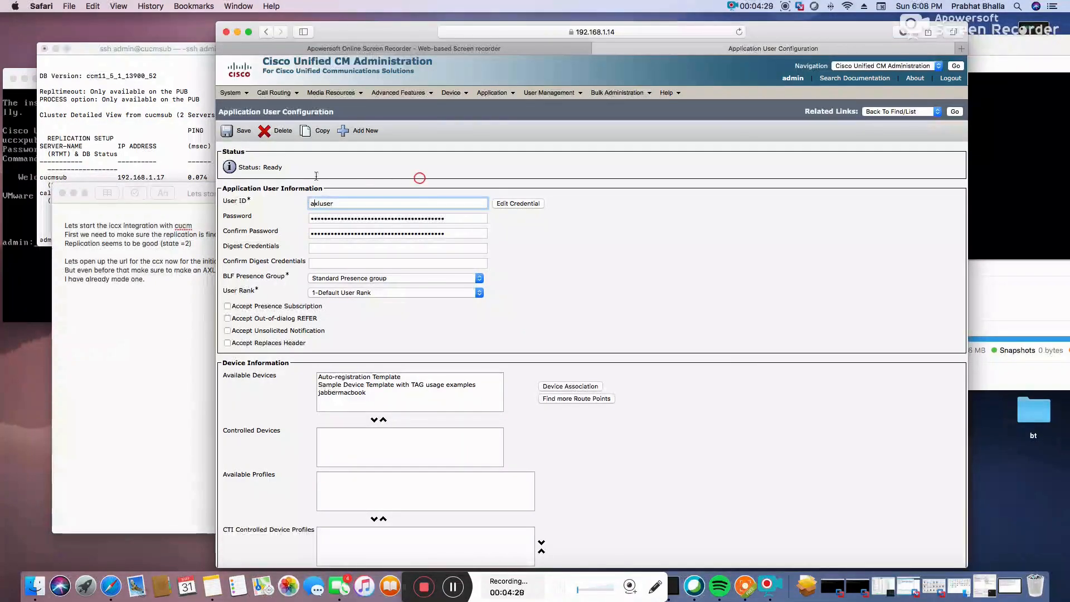
pyautogui.click(239, 132)
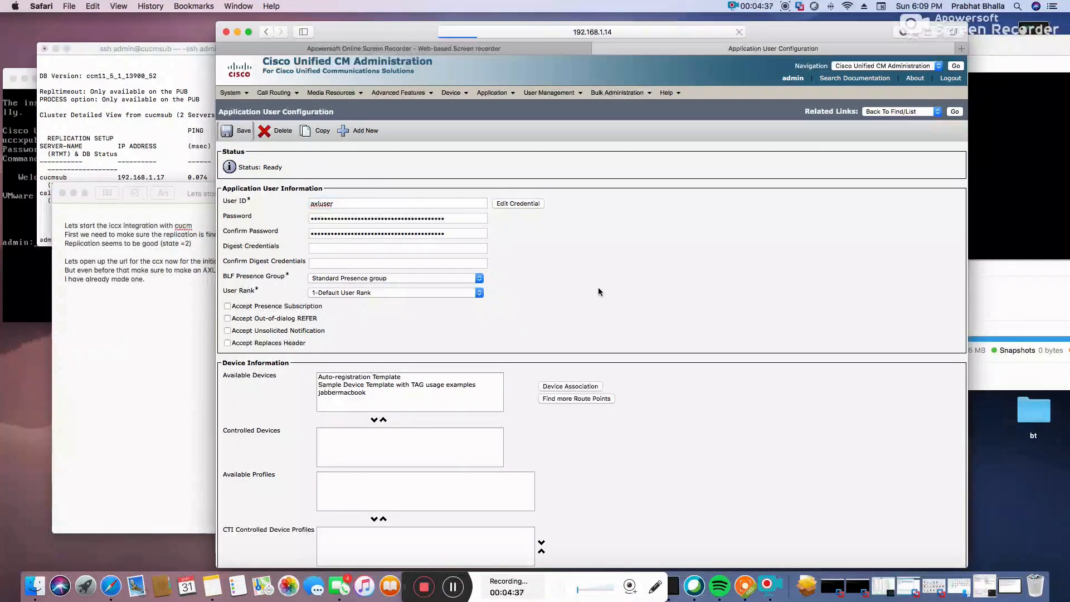
pyautogui.scroll(-5, 426, 341)
# Add the note line 'confirmif it has replicated to sub as well.'.
pyautogui.click(162, 329)
pyautogui.press('Return')
pyautogui.write('confirmif it has replicated to sub as well')
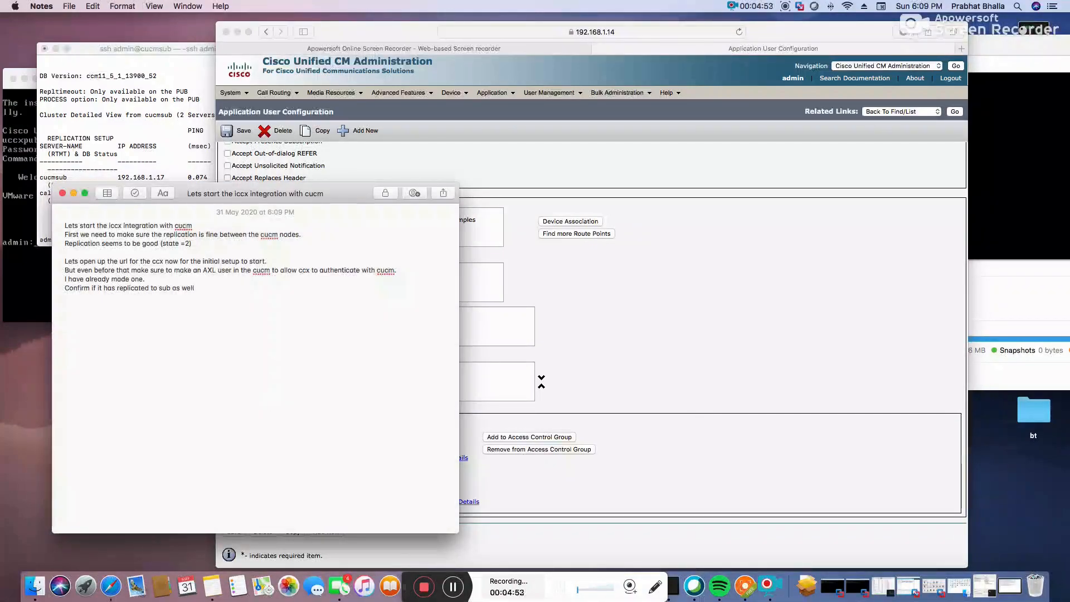
pyautogui.write('.')
# Sign in to Unified CM Administration on subscriber 192.168.1.17 as admin.
pyautogui.click(613, 34)
pyautogui.click(614, 35)
pyautogui.write('192.168.1.17')
pyautogui.press('Return')
pyautogui.write('admin')
pyautogui.press('Tab')
pyautogui.write('••••••••')
pyautogui.press('Return')
# List the subscriber's application users to confirm axluser replicated.
pyautogui.click(636, 112)
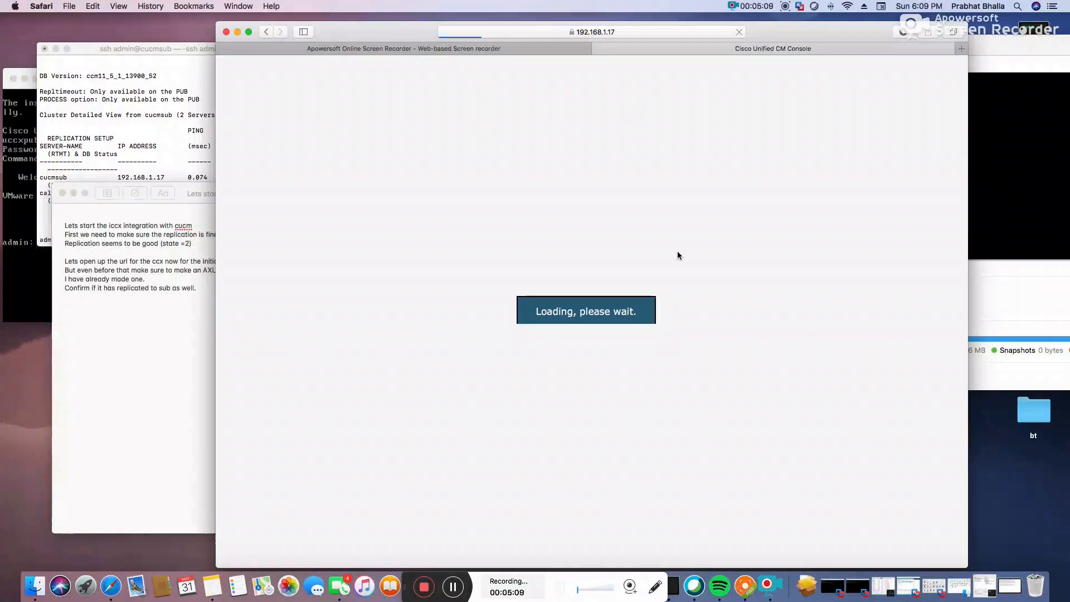
pyautogui.click(554, 105)
pyautogui.click(507, 168)
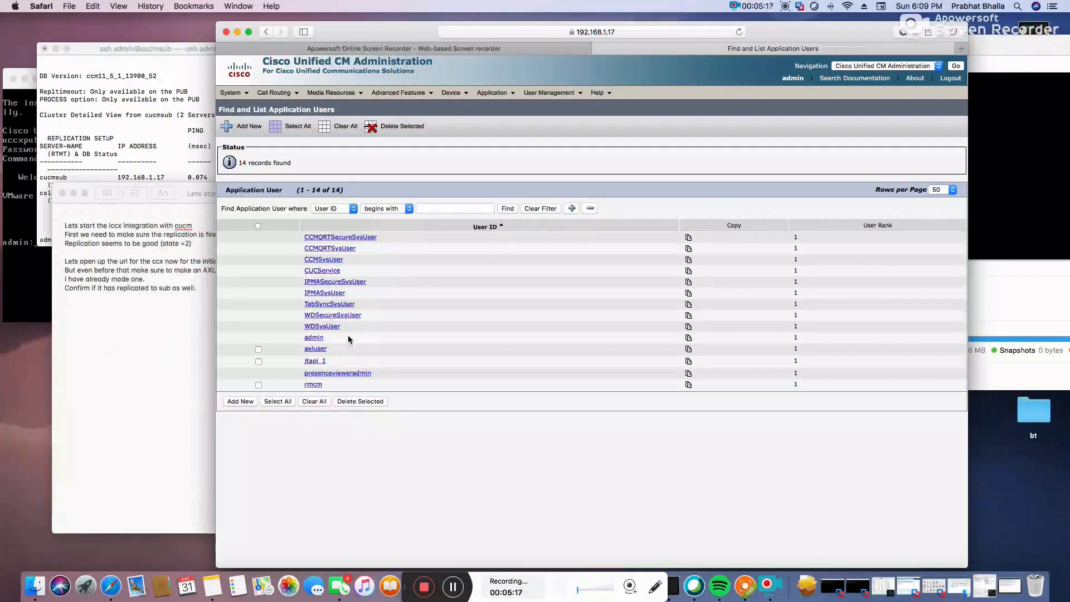
# Switch to publisher 192.168.1.14 and open its Application User list.
pyautogui.click(623, 29)
pyautogui.write('192.168.1.14')
pyautogui.press('Return')
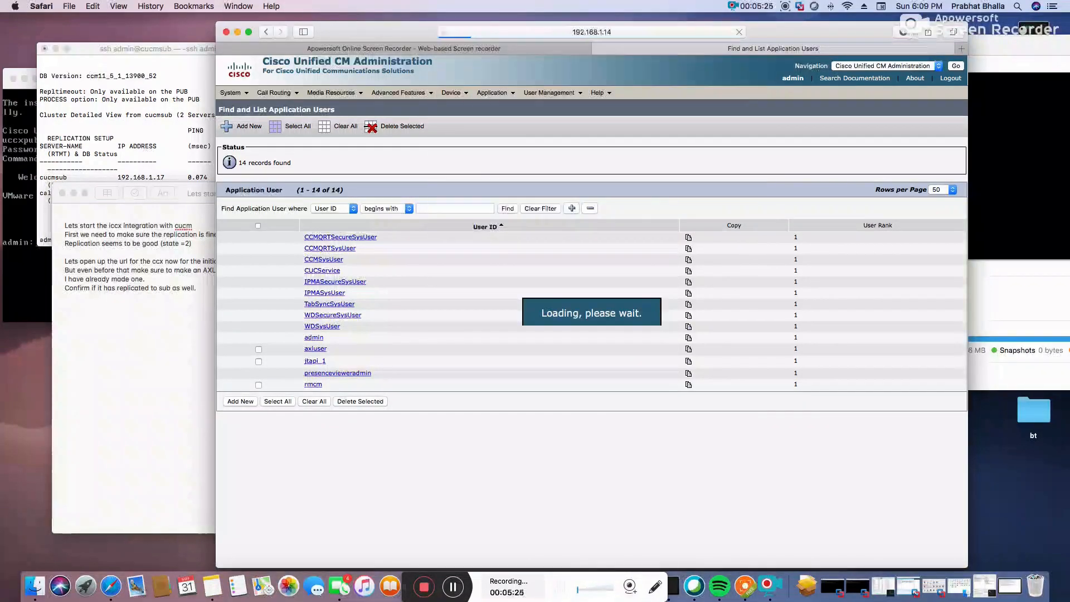
pyautogui.click(454, 166)
pyautogui.click(538, 106)
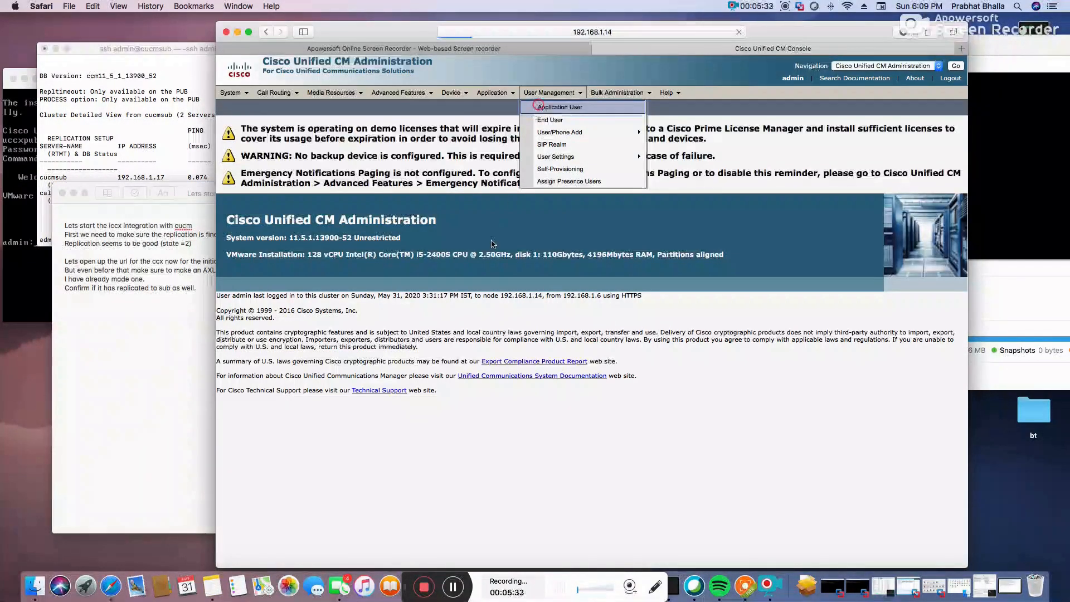
# Delete the jtapi_1 and rmcm application users, then head to the UCCX server address.
pyautogui.click(258, 361)
pyautogui.click(259, 385)
pyautogui.click(360, 401)
pyautogui.click(660, 316)
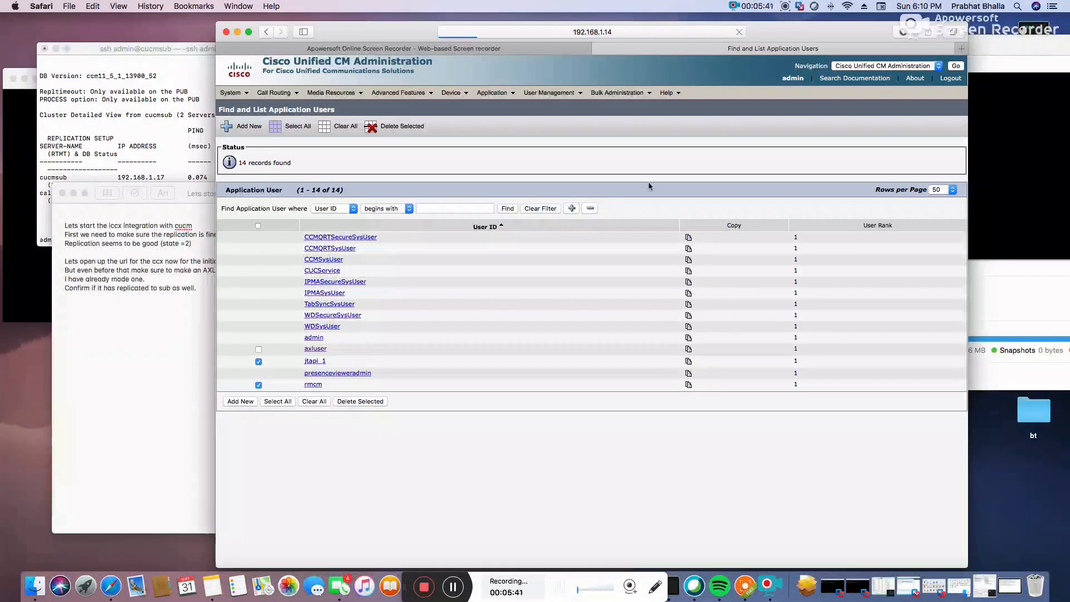
pyautogui.click(508, 224)
pyautogui.click(650, 33)
pyautogui.write('192.168.1.1')
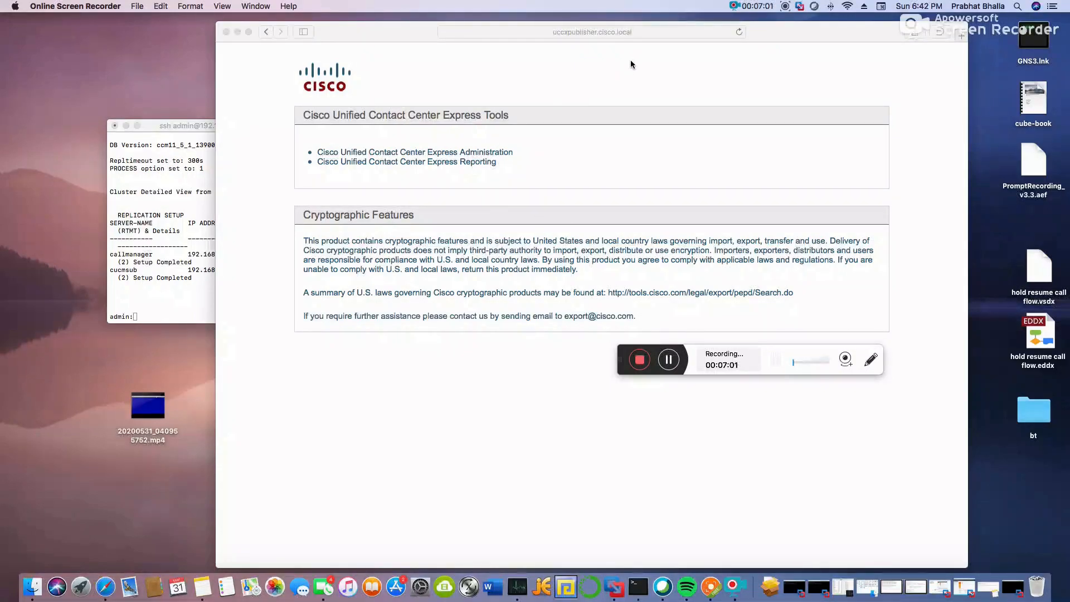
# Open Contact Center Express Administration and trust the uccxpublisher.cisco.local certificate using the Mac password.
pyautogui.click(484, 153)
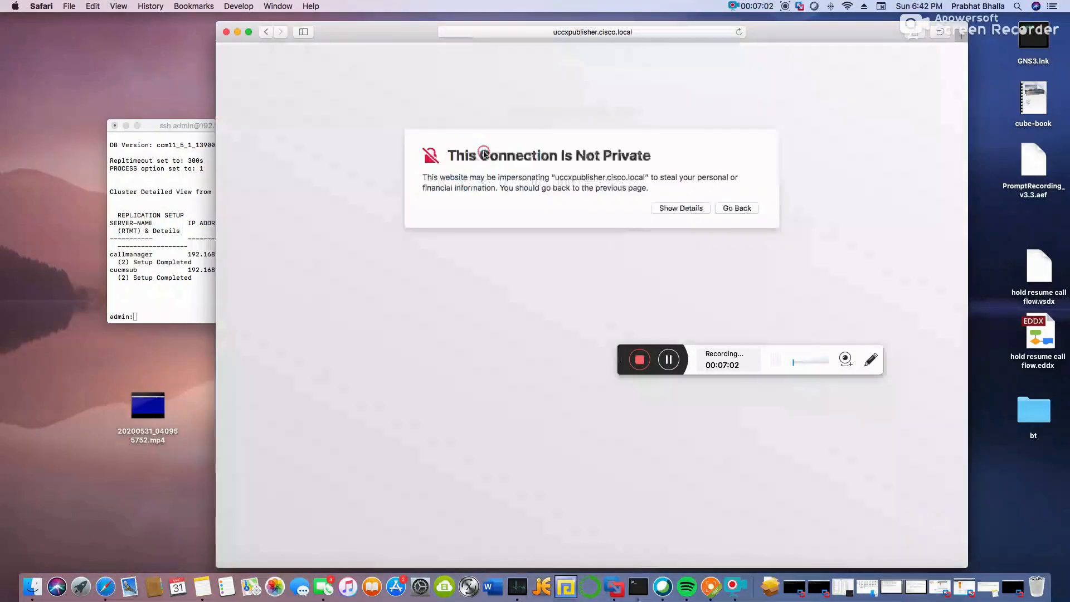
pyautogui.click(688, 209)
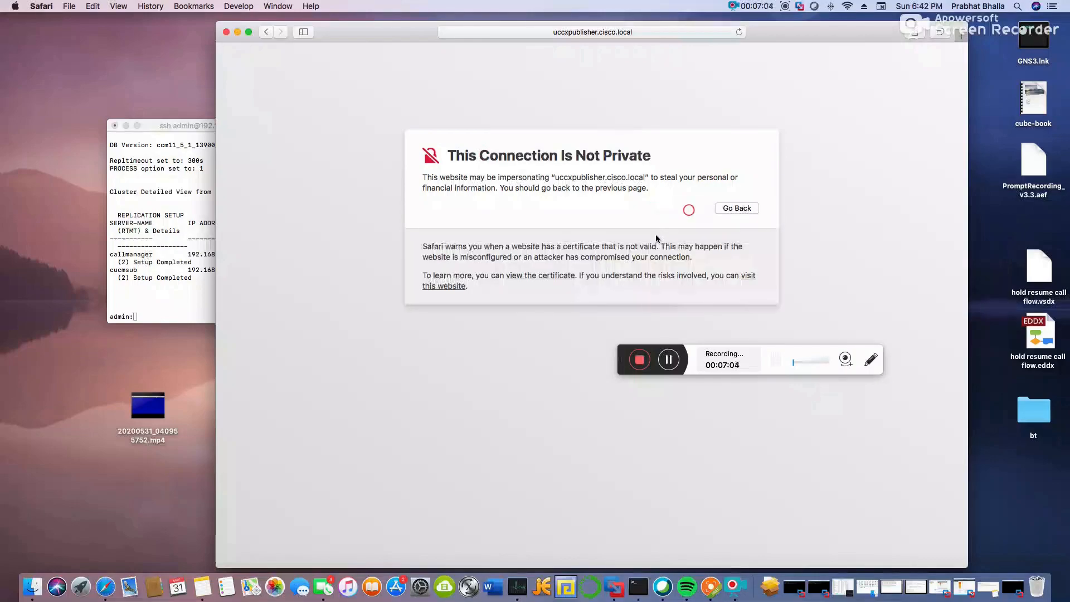
pyautogui.click(456, 286)
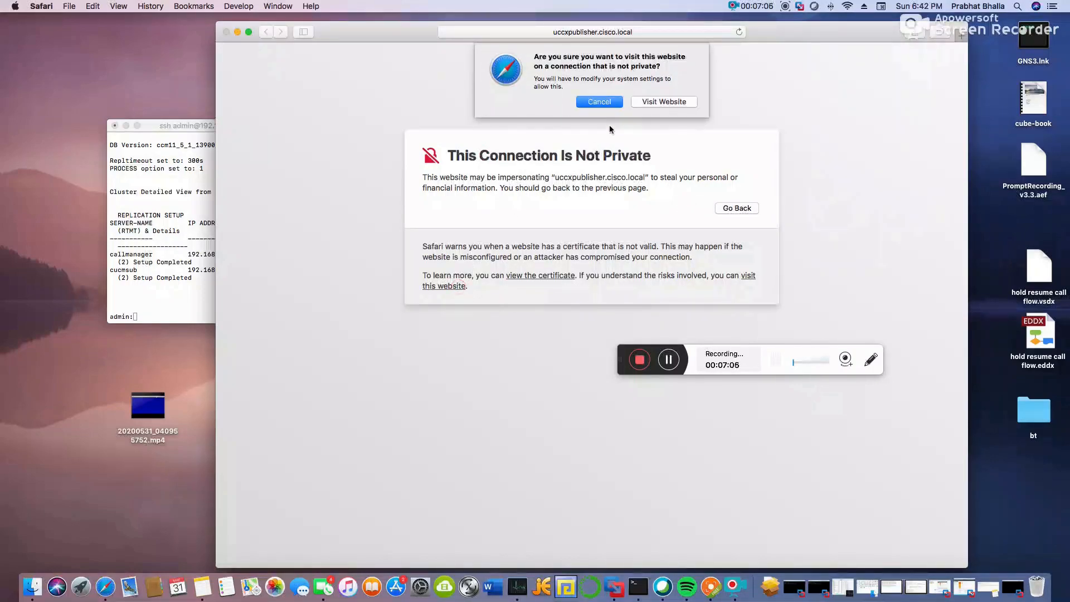
pyautogui.click(635, 103)
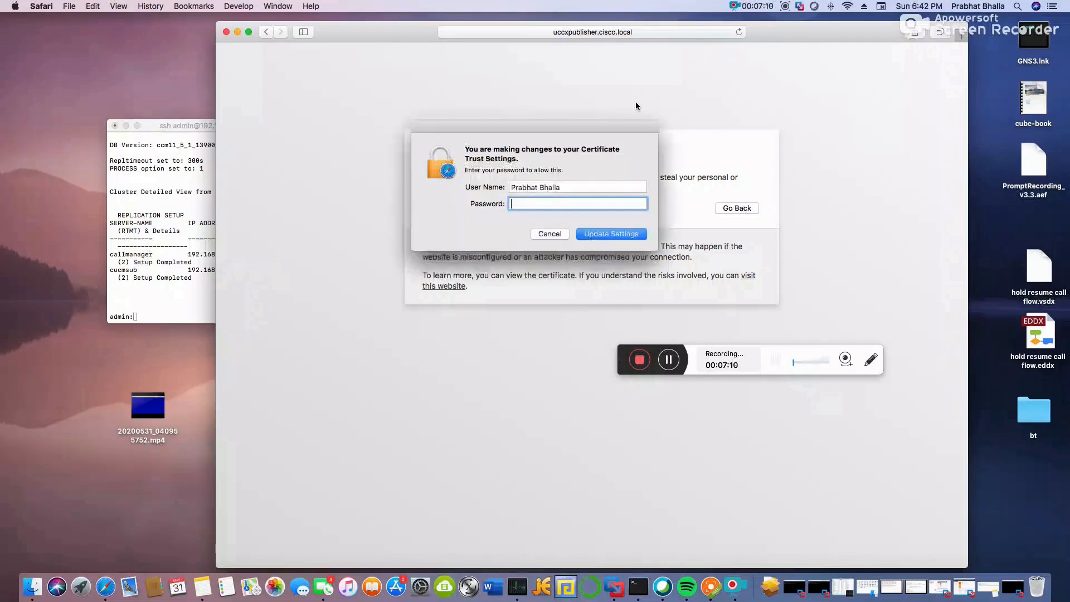
pyautogui.write('*****')
pyautogui.press('Return')
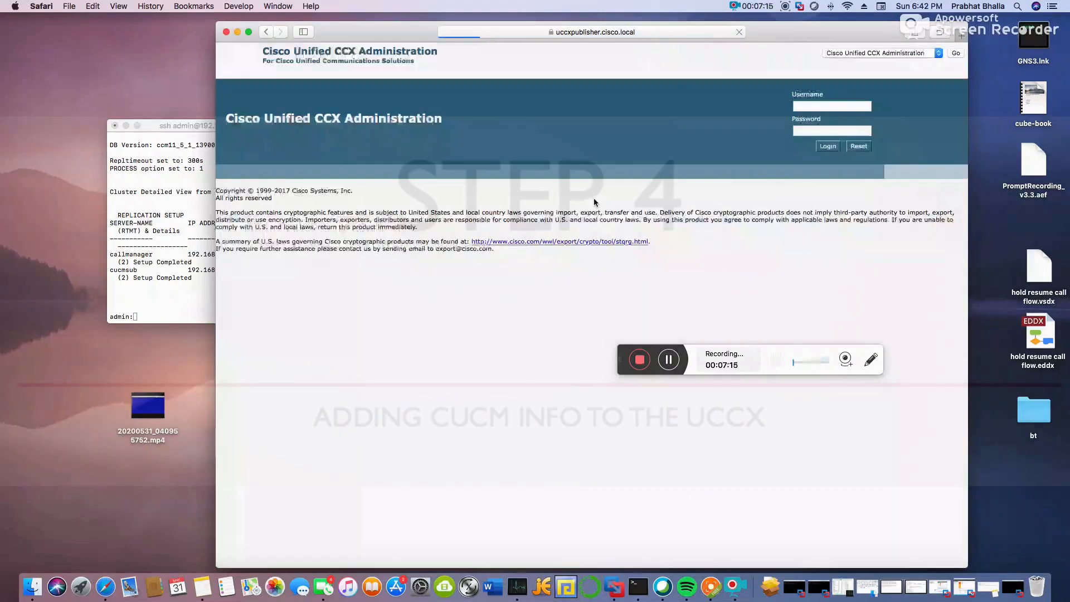
# Submit the administrator username and password on the CCX login and decline saving the password.
pyautogui.write('admin')
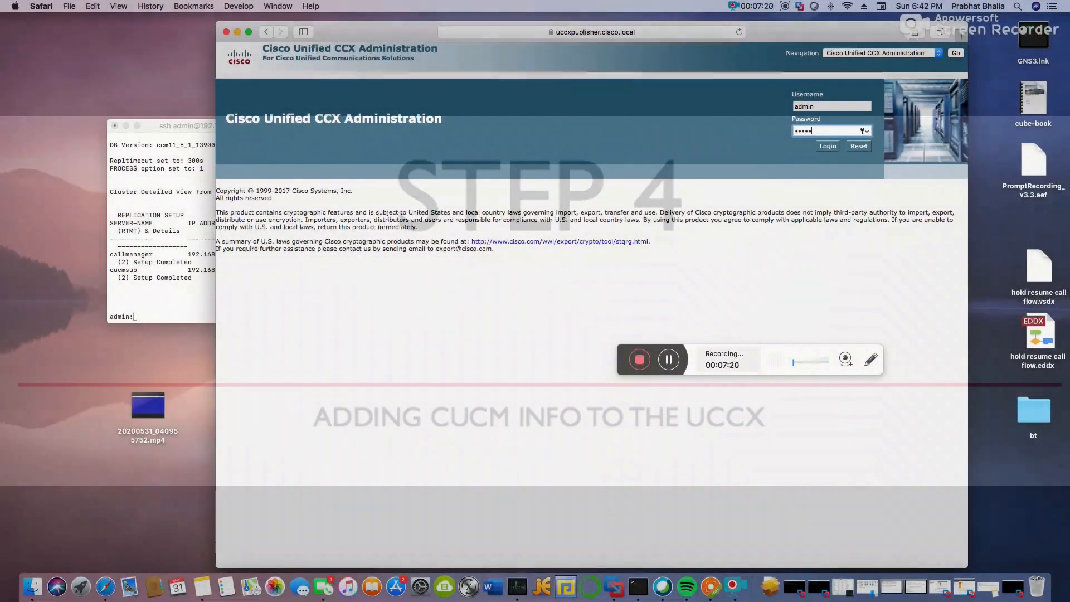
pyautogui.write('1234')
pyautogui.press('Return')
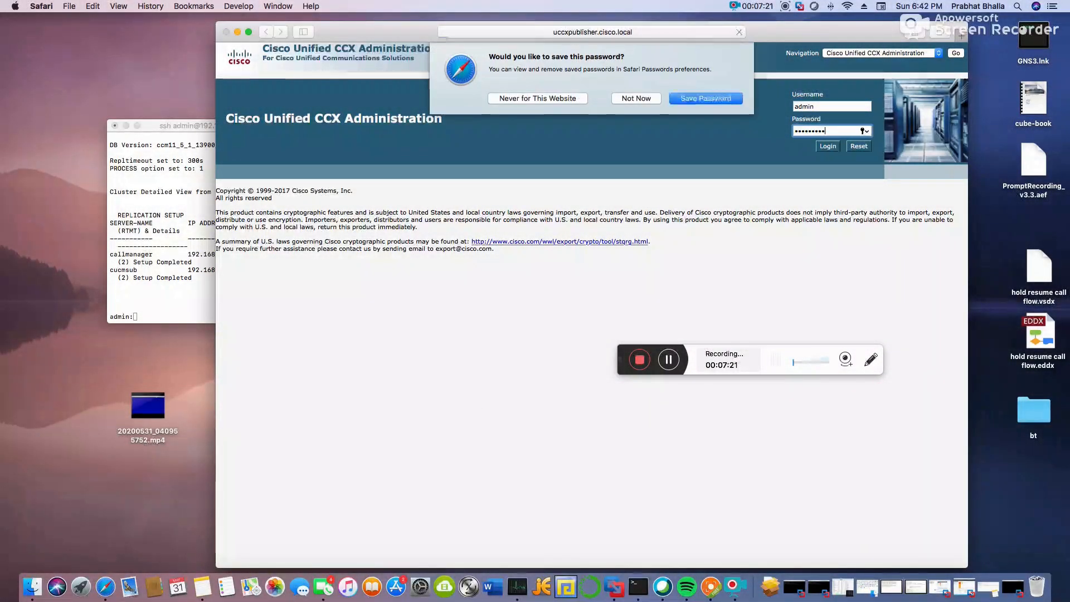
pyautogui.click(636, 98)
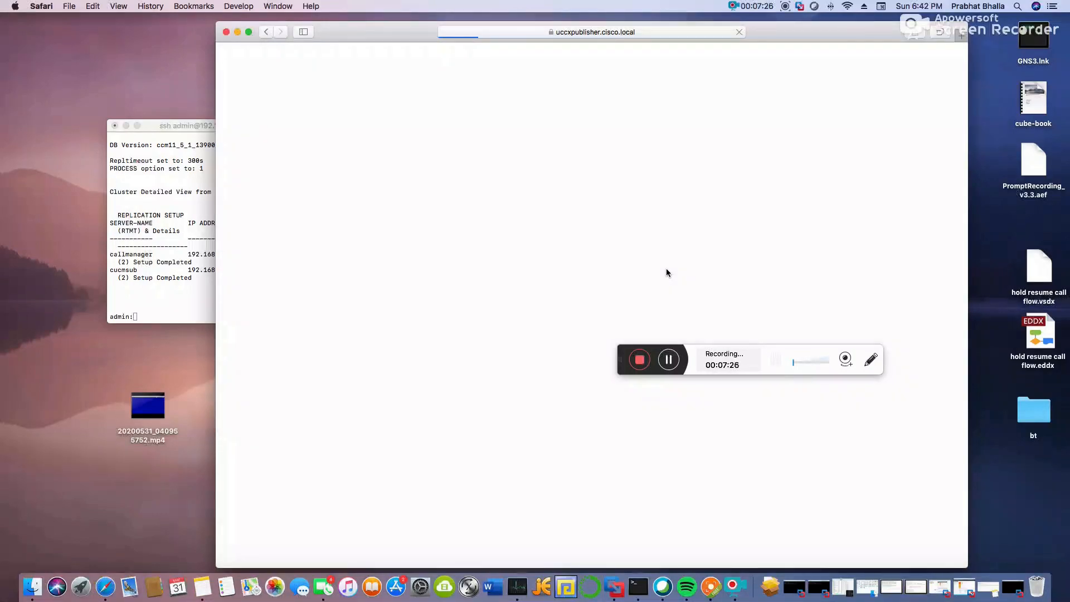
# Enter Unified CM host 192.168.1.14, AXL user axluser and its password, then continue.
pyautogui.click(423, 137)
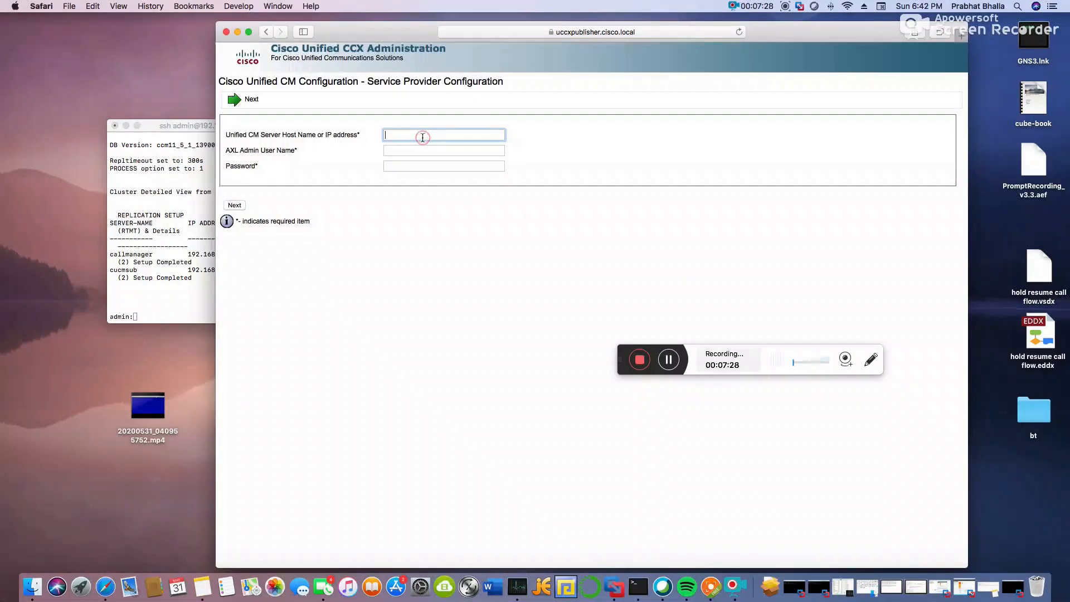
pyautogui.write('192.168.1.14')
pyautogui.click(406, 151)
pyautogui.write('ax')
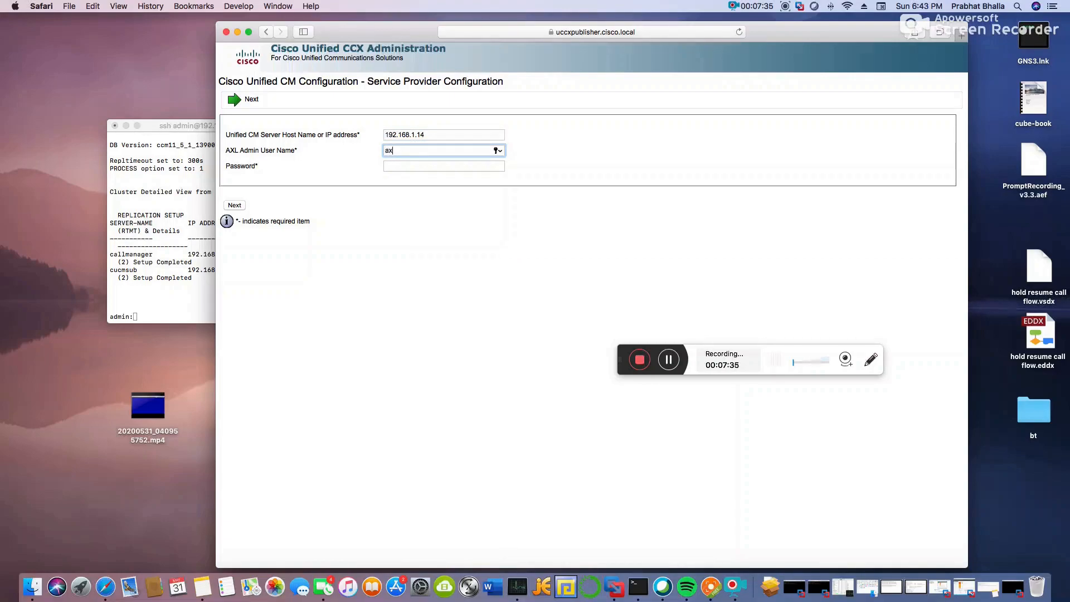
pyautogui.write('luser')
pyautogui.press('Tab')
pyautogui.write('••••••••')
pyautogui.click(229, 206)
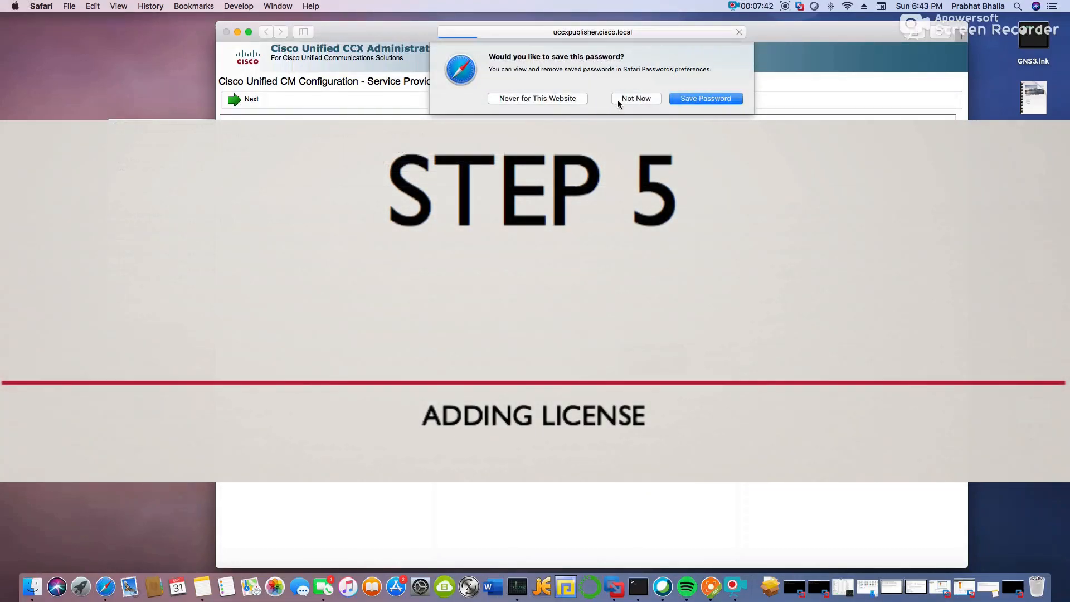
pyautogui.click(618, 100)
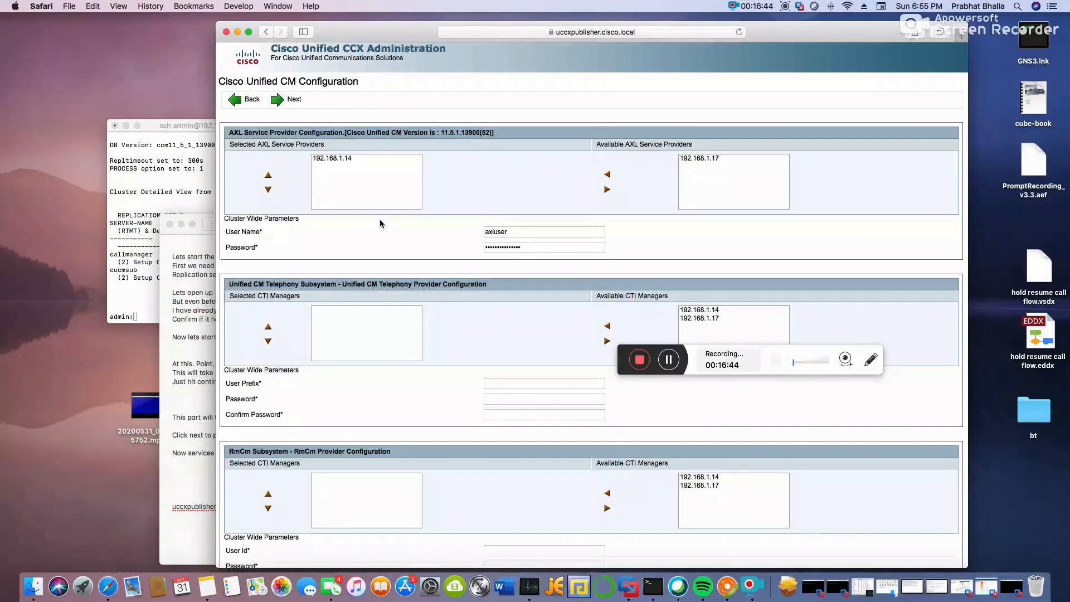
# Select 192.168.1.14 as the CTI manager for both the CTI and RmCm providers.
pyautogui.click(338, 165)
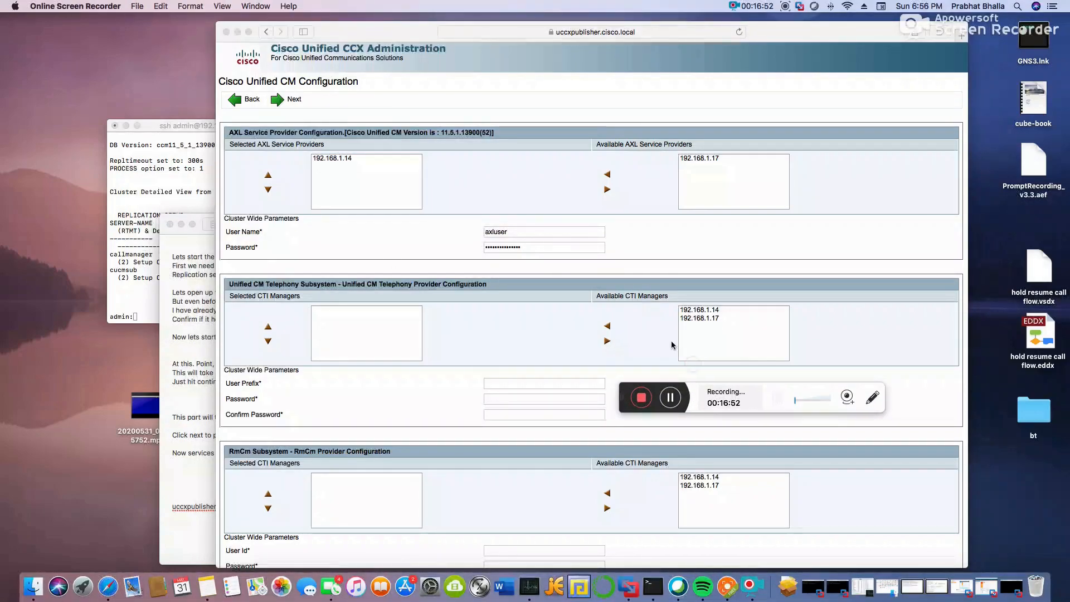
pyautogui.click(700, 310)
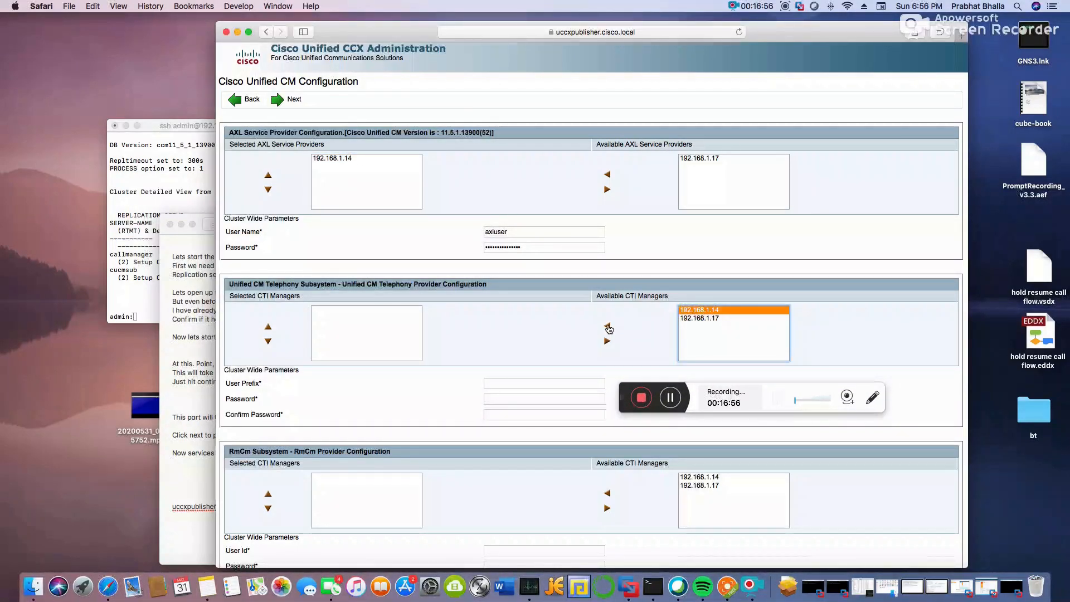
pyautogui.click(607, 327)
pyautogui.click(686, 478)
pyautogui.click(608, 493)
# Set the CTI user prefix to jtapi and enter and confirm its password.
pyautogui.click(563, 383)
pyautogui.write('jtapi')
pyautogui.click(561, 399)
pyautogui.write('cisco')
pyautogui.click(549, 416)
pyautogui.write('cisco')
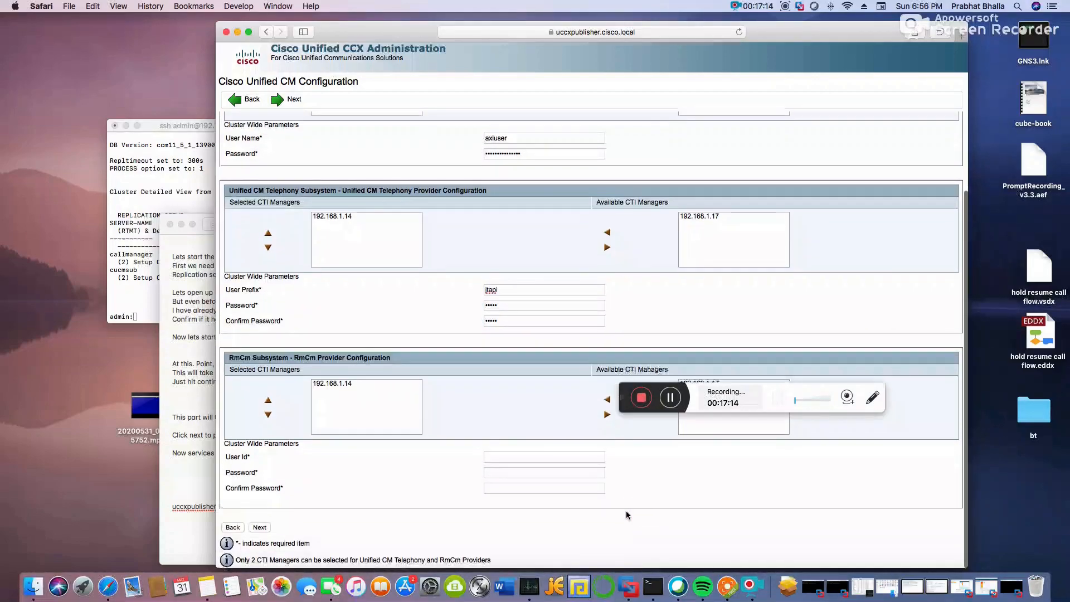
# Set RmCm user id rmcm with its confirmed password and save the provider settings.
pyautogui.scroll(-4, 630, 510)
pyautogui.click(512, 457)
pyautogui.write('rmcm')
pyautogui.click(510, 473)
pyautogui.write('cisco')
pyautogui.click(510, 489)
pyautogui.write('cisco')
pyautogui.click(455, 497)
pyautogui.click(263, 529)
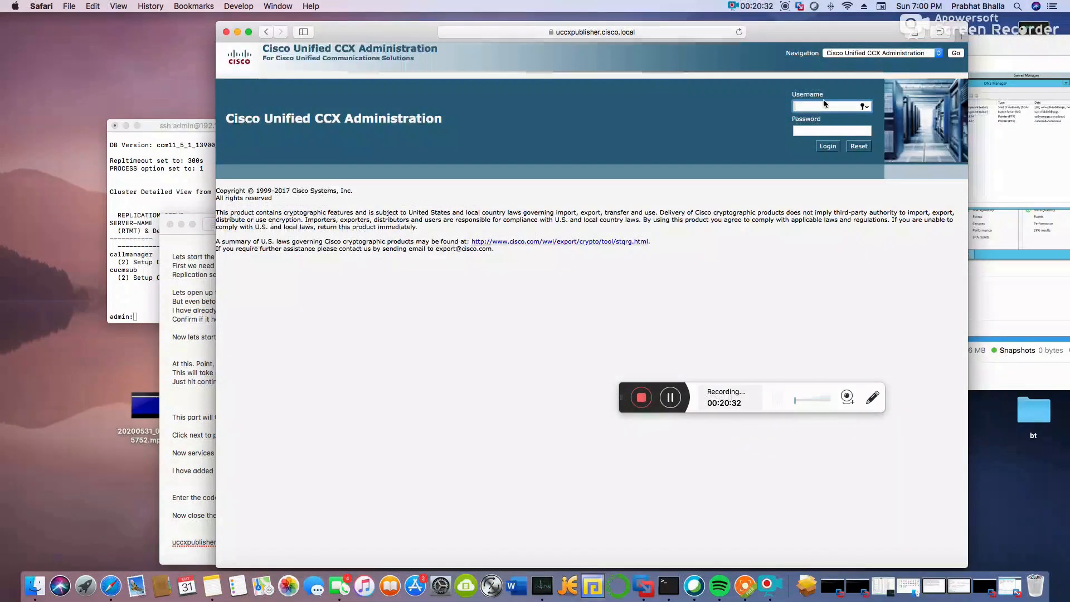
# Log in to CCX Administration as testccx with its password.
pyautogui.write('testccx')
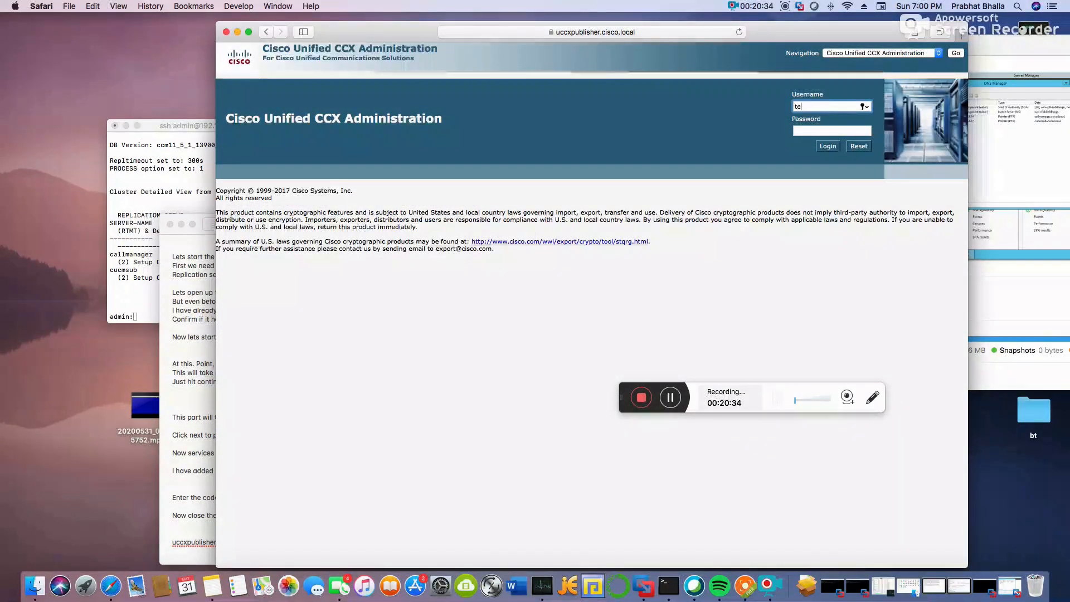
pyautogui.press('Tab')
pyautogui.write('•••••')
pyautogui.press('Return')
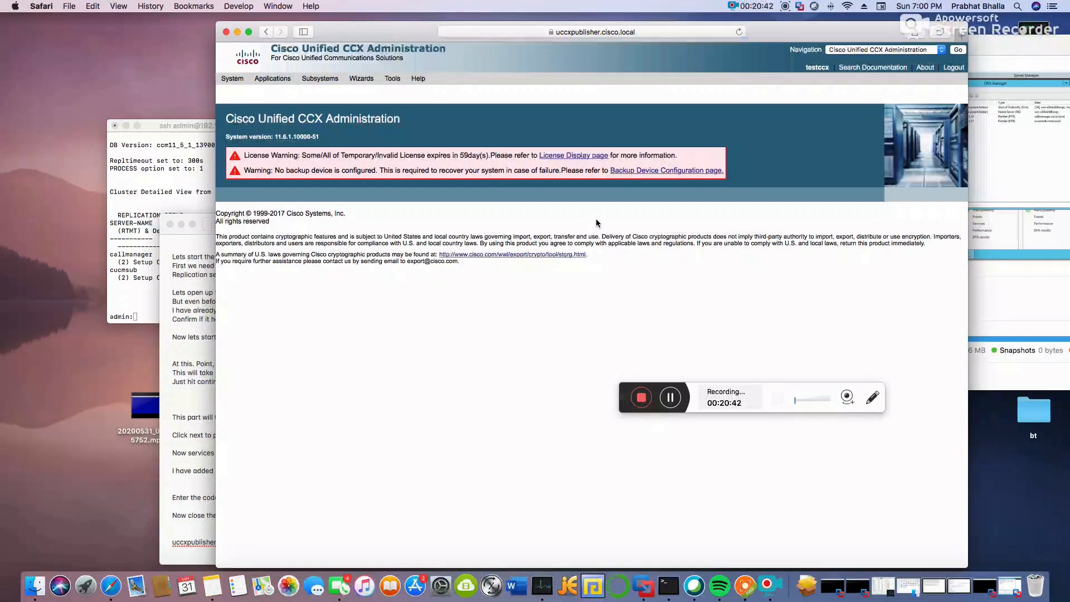
# Review the Cisco Unified CM Configuration page and then the Server list.
pyautogui.moveTo(232, 79)
pyautogui.click(262, 106)
pyautogui.scroll(-5, 583, 318)
pyautogui.scroll(5, 583, 318)
pyautogui.moveTo(321, 79)
pyautogui.click(234, 92)
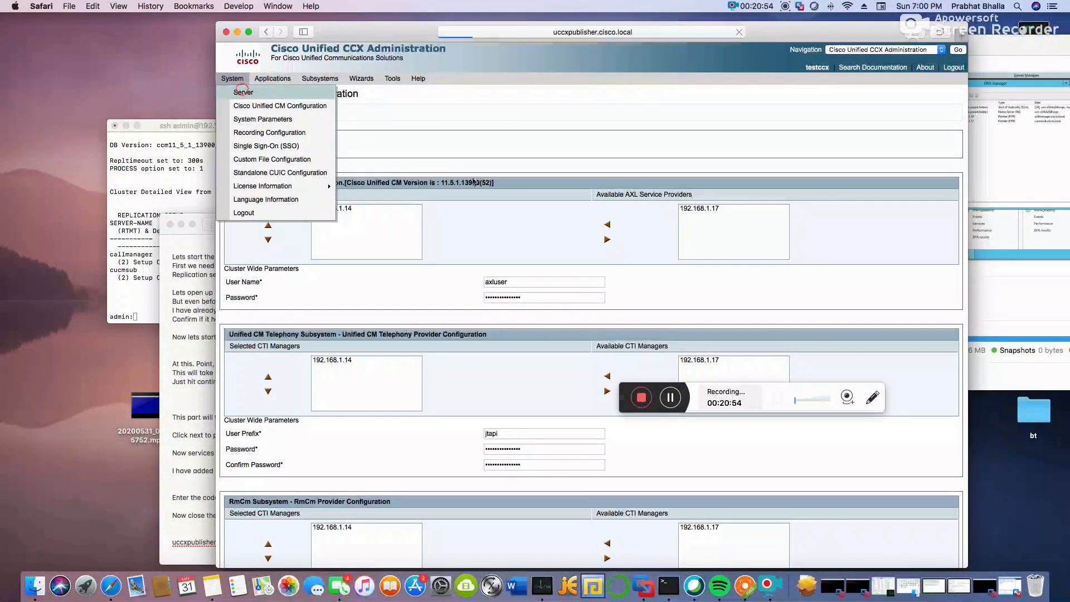
# Navigate to Cisco Unified CCX Serviceability.
pyautogui.click(883, 50)
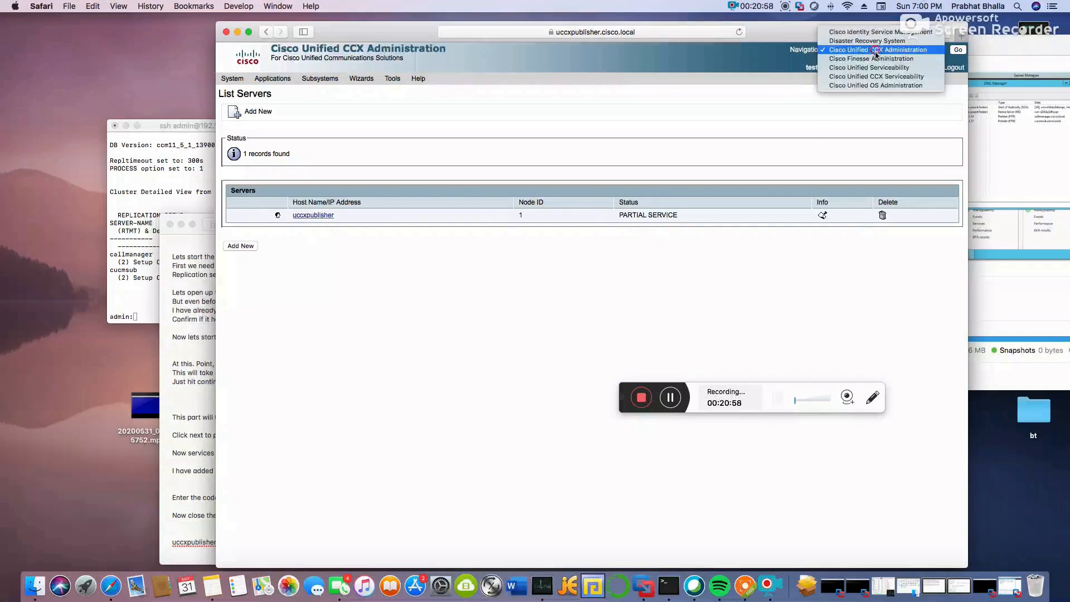
pyautogui.click(883, 74)
pyautogui.click(958, 49)
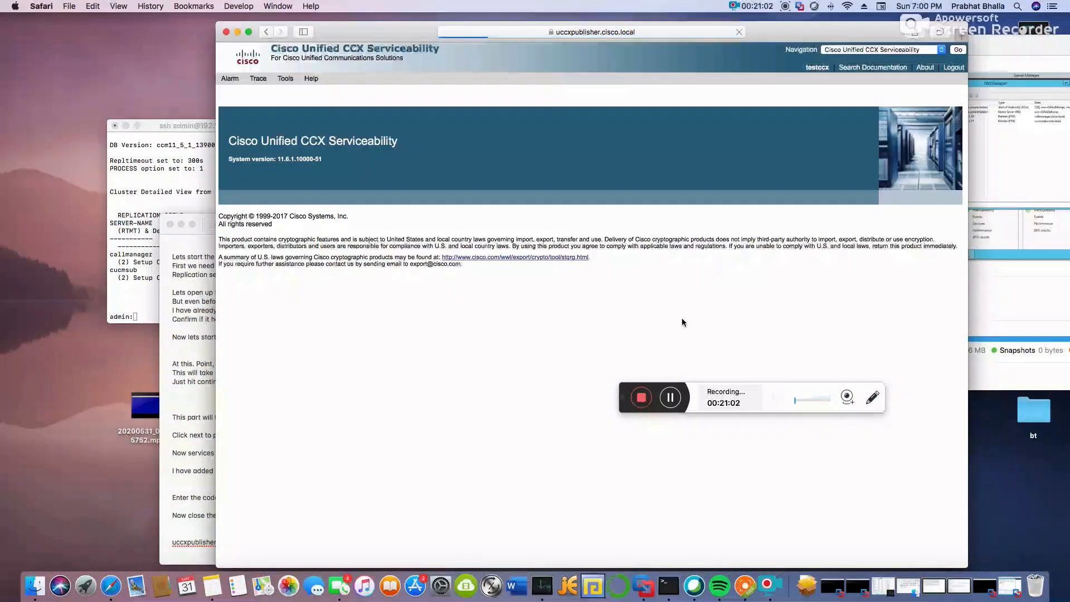
pyautogui.moveTo(285, 79)
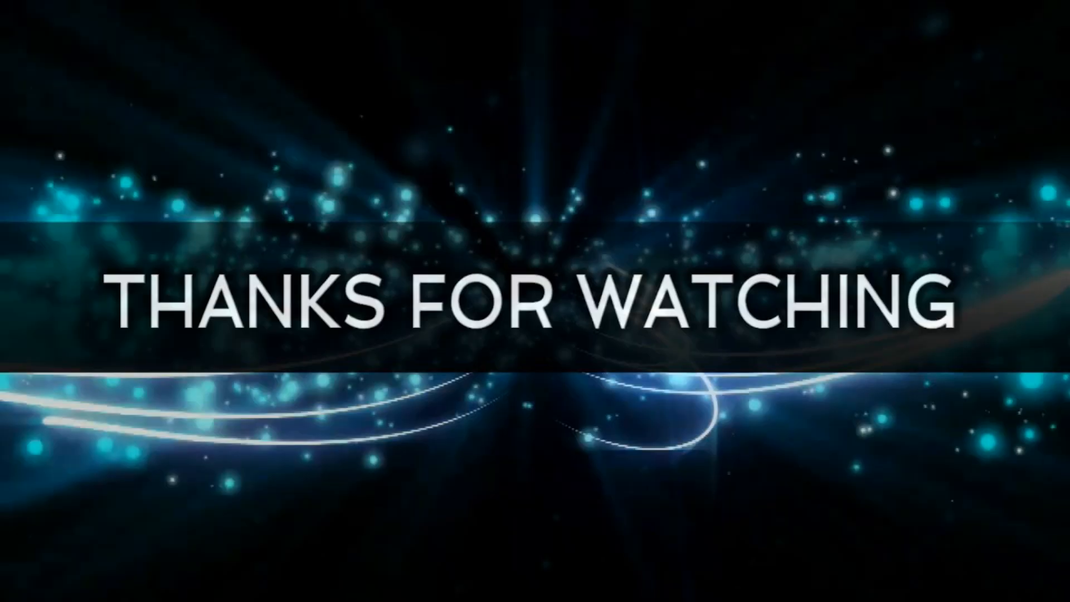